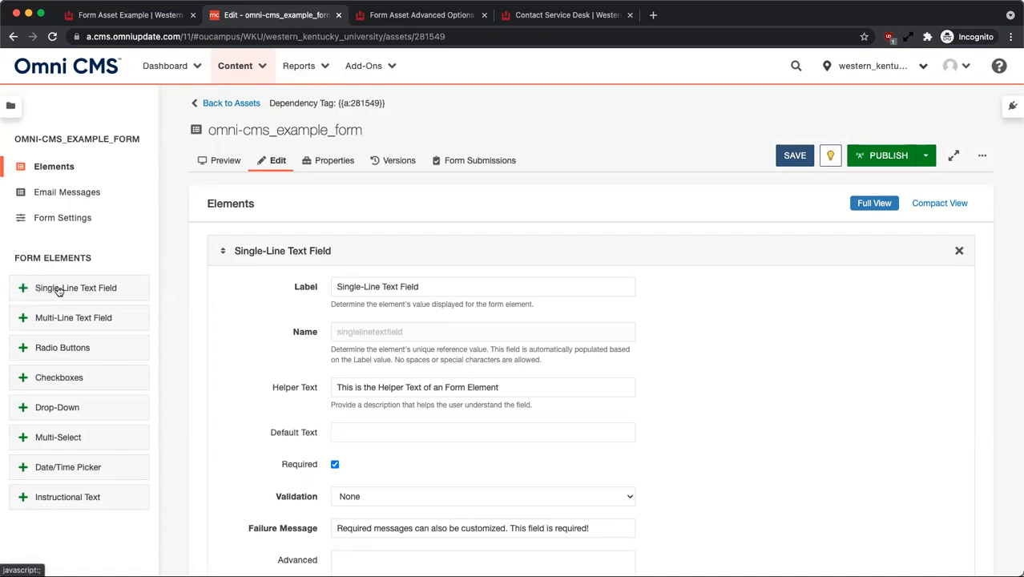
Step: Add a Single-Line Text Field element above the existing form elements and label it "Favorite Color"
{"action": "left_click_drag", "start_coordinate": [121, 293], "coordinate": [403, 245]}
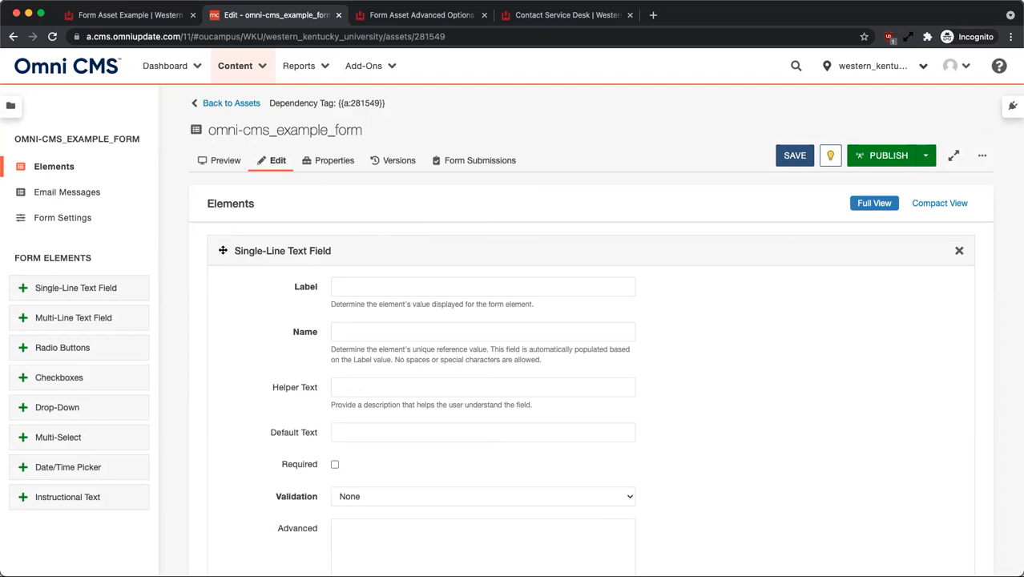
{"action": "mouse_move", "coordinate": [223, 250]}
{"action": "left_mouse_down"}
{"action": "mouse_move", "coordinate": [220, 345]}
{"action": "mouse_move", "coordinate": [222, 226]}
{"action": "mouse_move", "coordinate": [222, 394]}
{"action": "mouse_move", "coordinate": [238, 528]}
{"action": "mouse_move", "coordinate": [222, 252]}
{"action": "left_mouse_up"}
{"action": "left_click", "coordinate": [395, 286]}
{"action": "type", "text": "Favorite Color"}
{"action": "key", "text": "Tab"}
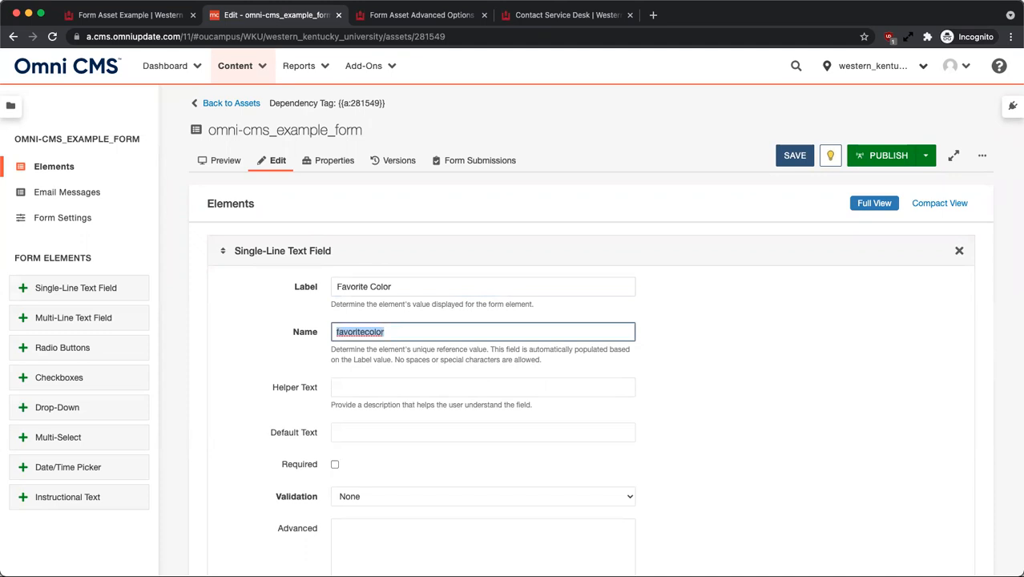
Step: Give the Favorite Color field the helper text "The color you like more than the rest." and default text "WKU Red", and make it required
{"action": "key", "text": "Tab"}
{"action": "type", "text": "The color you"}
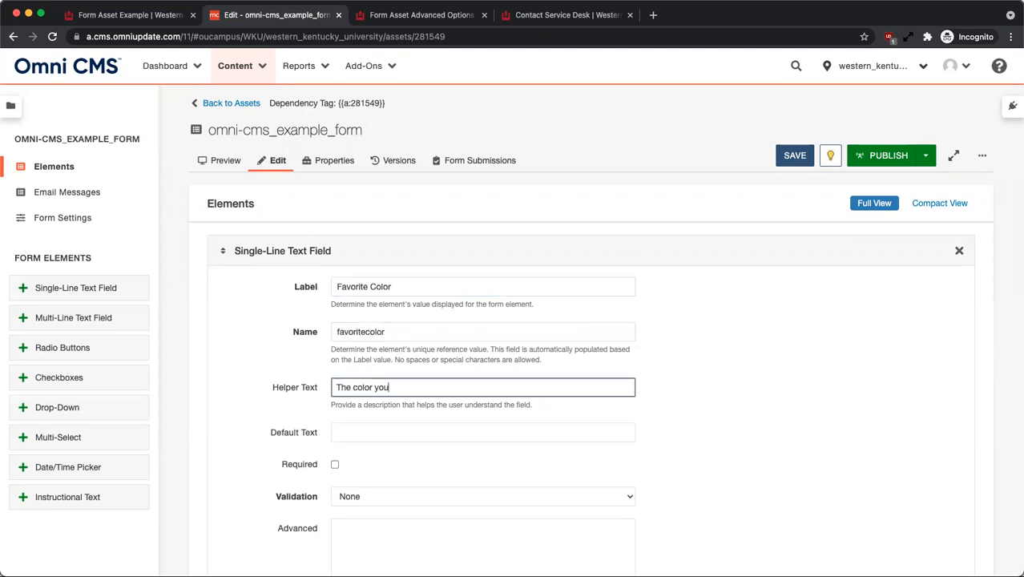
{"action": "type", "text": " like more than the rest."}
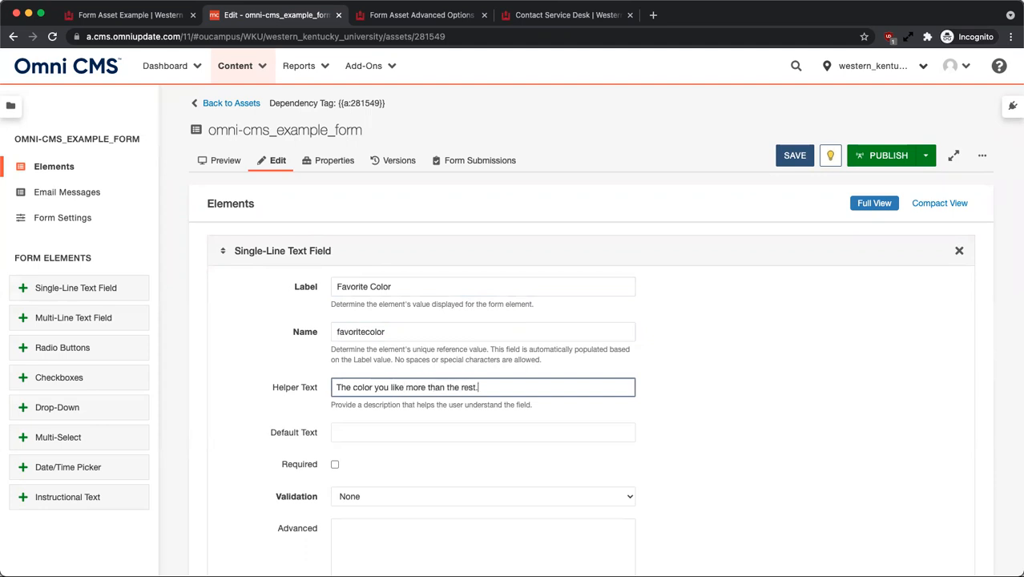
{"action": "key", "text": "Tab"}
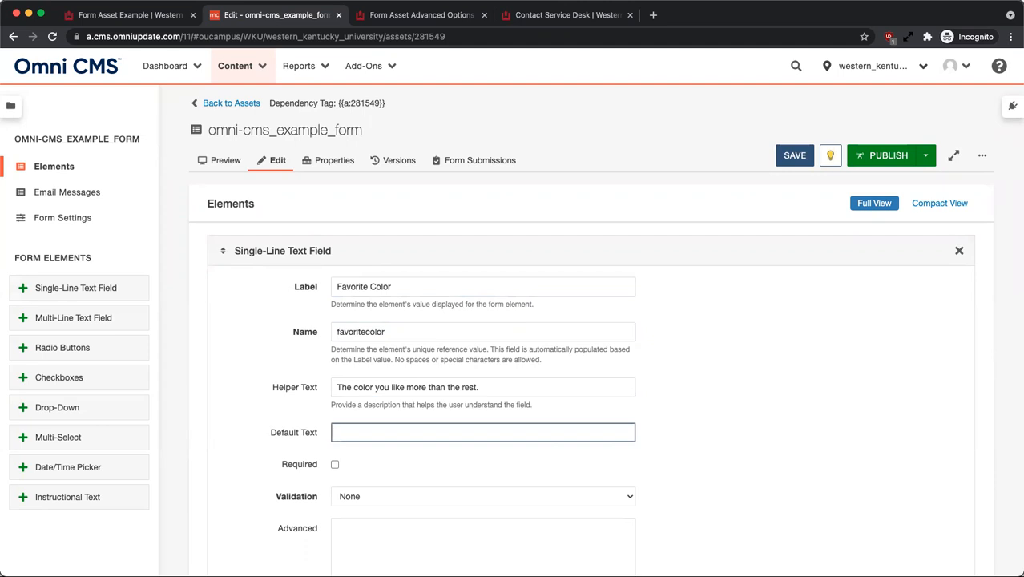
{"action": "type", "text": "WKU Red"}
{"action": "left_click", "coordinate": [335, 465]}
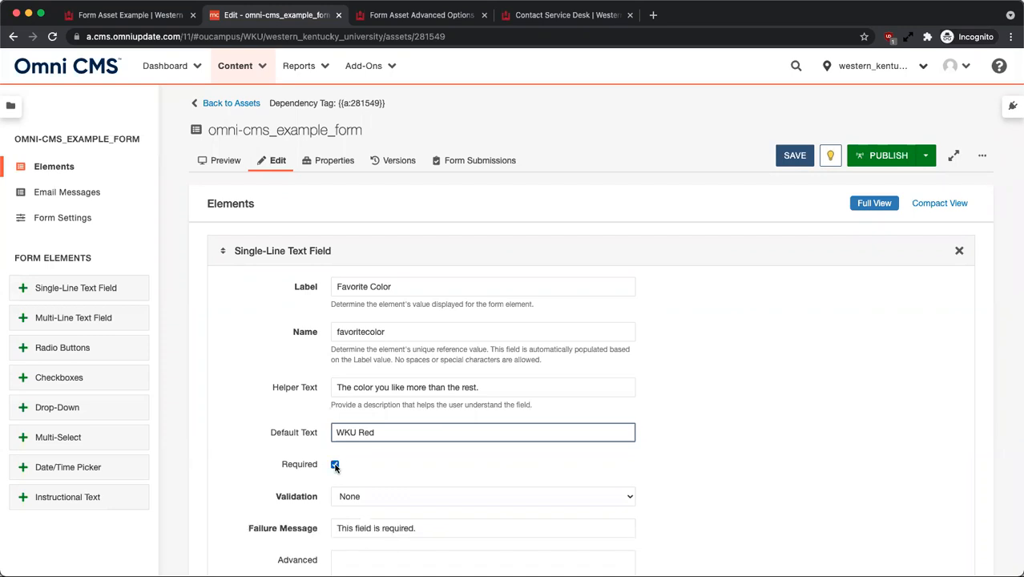
Step: Review the validation options of the Favorite Color field, keep None, and set its failure message to "Favorite Color is required."
{"action": "scroll", "coordinate": [663, 470], "scroll_direction": "down", "scroll_amount": 3}
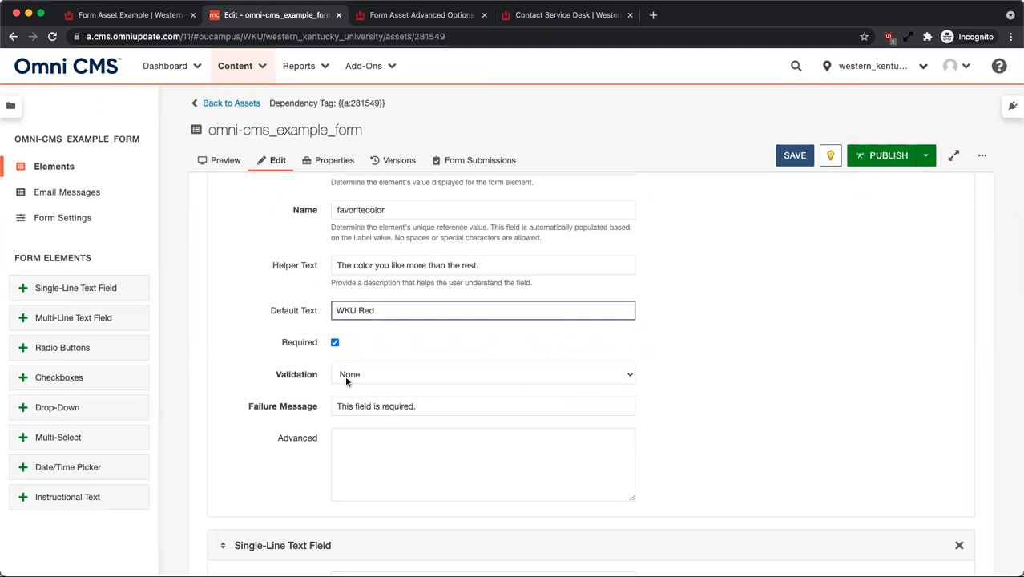
{"action": "left_click", "coordinate": [618, 376]}
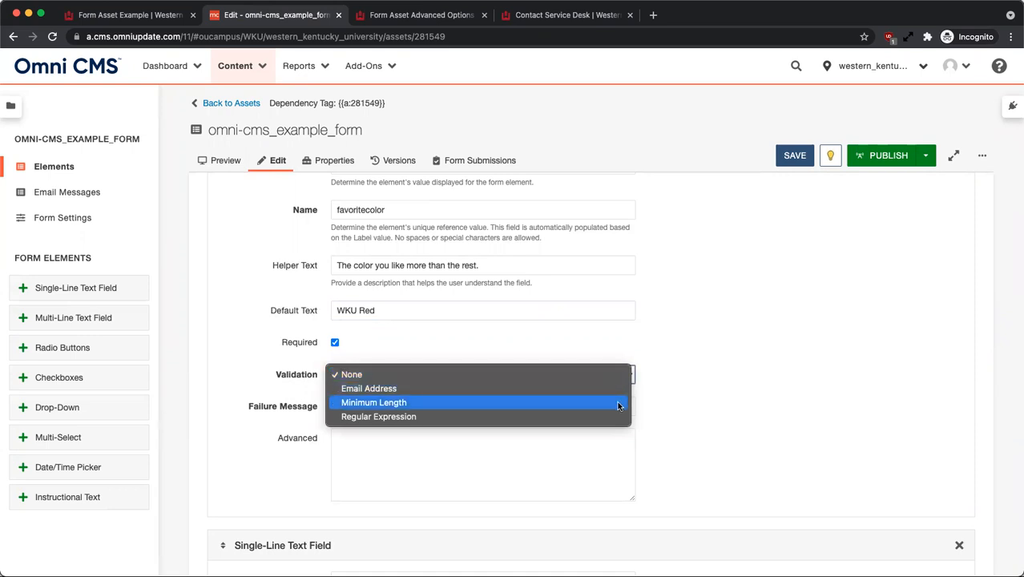
{"action": "left_click", "coordinate": [729, 403]}
{"action": "left_click_drag", "start_coordinate": [373, 406], "coordinate": [313, 407]}
{"action": "type", "text": "Favorite"}
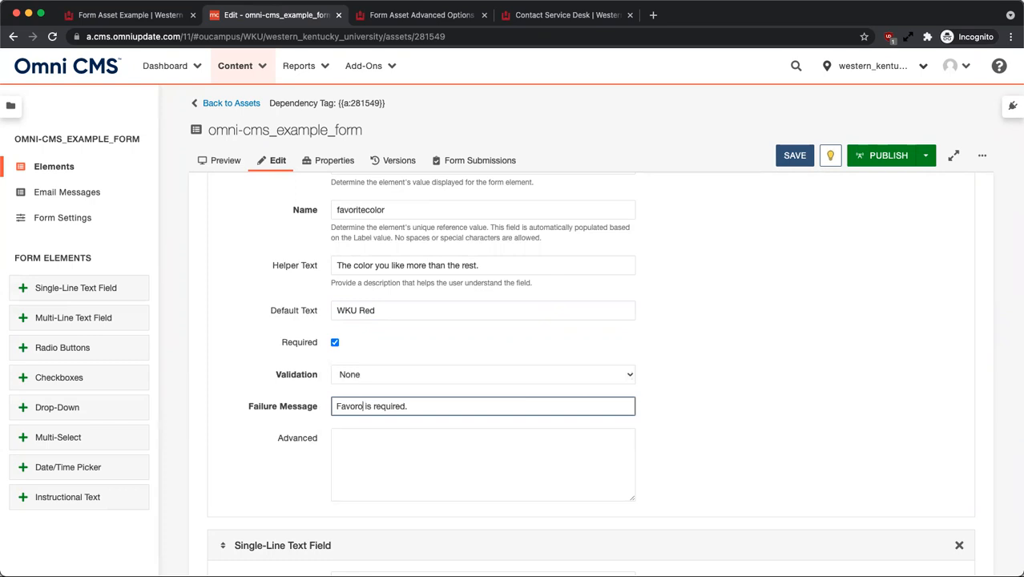
{"action": "key", "text": "BackSpace"}
{"action": "key", "text": "BackSpace"}
{"action": "key", "text": "BackSpace"}
{"action": "type", "text": "ite Color"}
{"action": "left_click", "coordinate": [750, 423]}
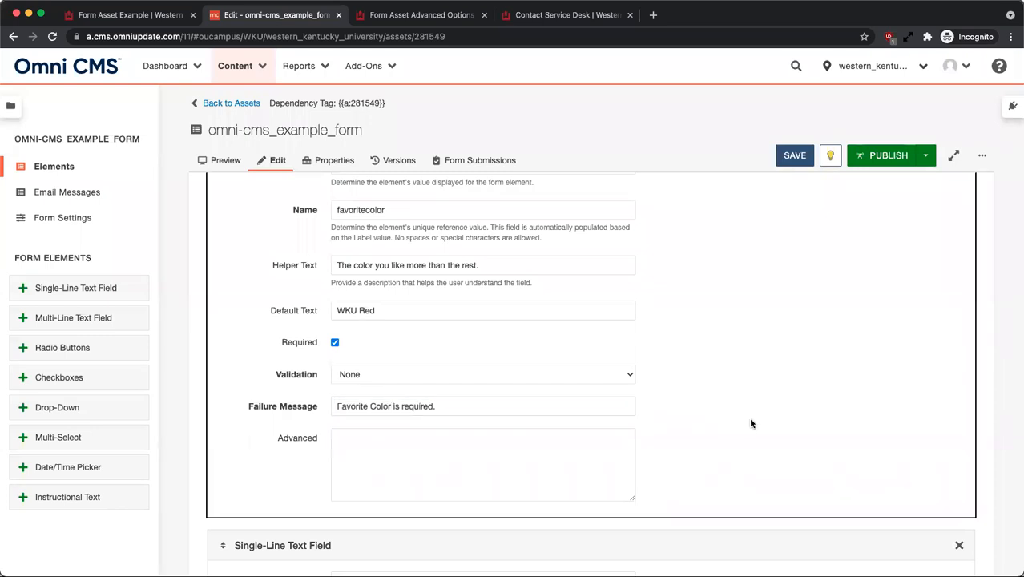
Step: Examine the Multi-Line Text Field element's settings and how the field appears on the published example form
{"action": "scroll", "coordinate": [750, 423], "scroll_direction": "down", "scroll_amount": 5}
{"action": "scroll", "coordinate": [751, 423], "scroll_direction": "down", "scroll_amount": 7}
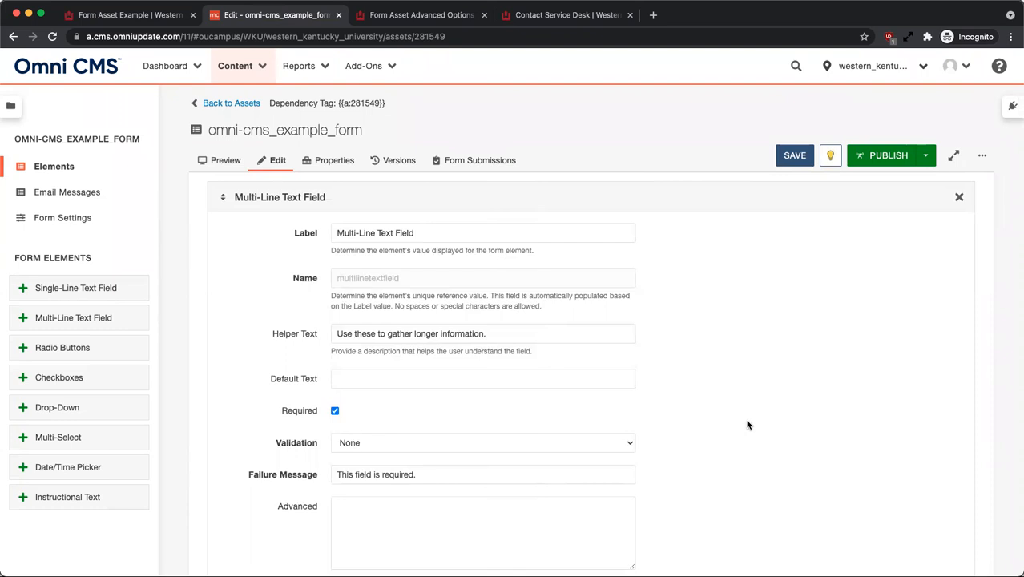
{"action": "left_click", "coordinate": [141, 19]}
{"action": "left_click", "coordinate": [428, 266]}
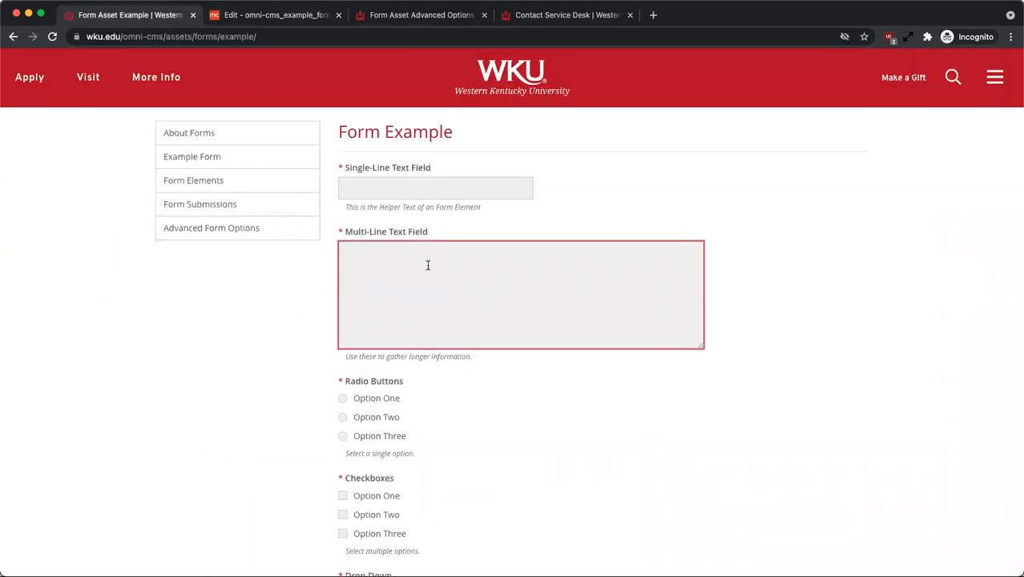
{"action": "left_click", "coordinate": [283, 17]}
Step: Add a fourth item named "Option Four" to the Radio Buttons element
{"action": "scroll", "coordinate": [751, 348], "scroll_direction": "down", "scroll_amount": 5}
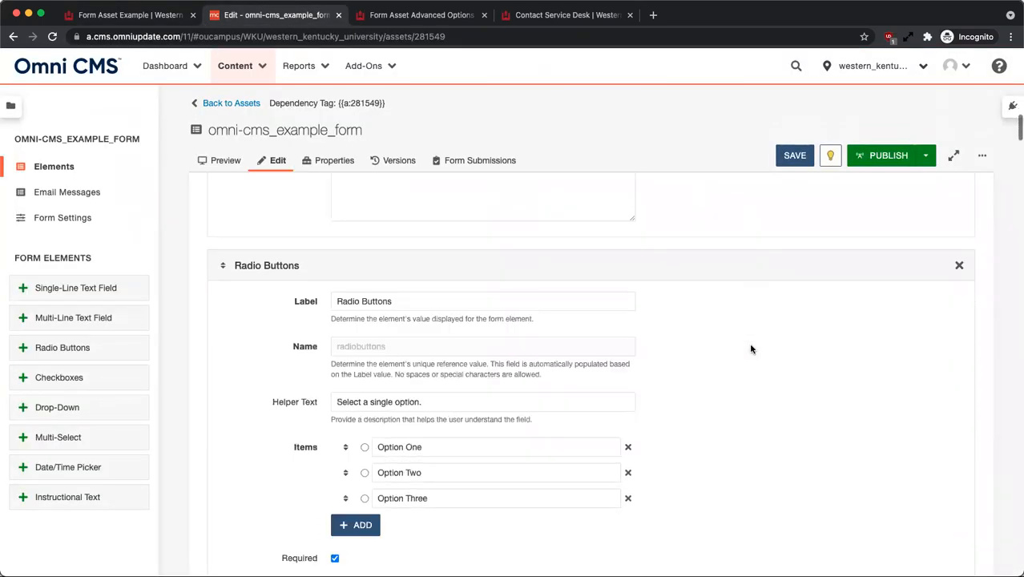
{"action": "scroll", "coordinate": [751, 349], "scroll_direction": "up", "scroll_amount": 1}
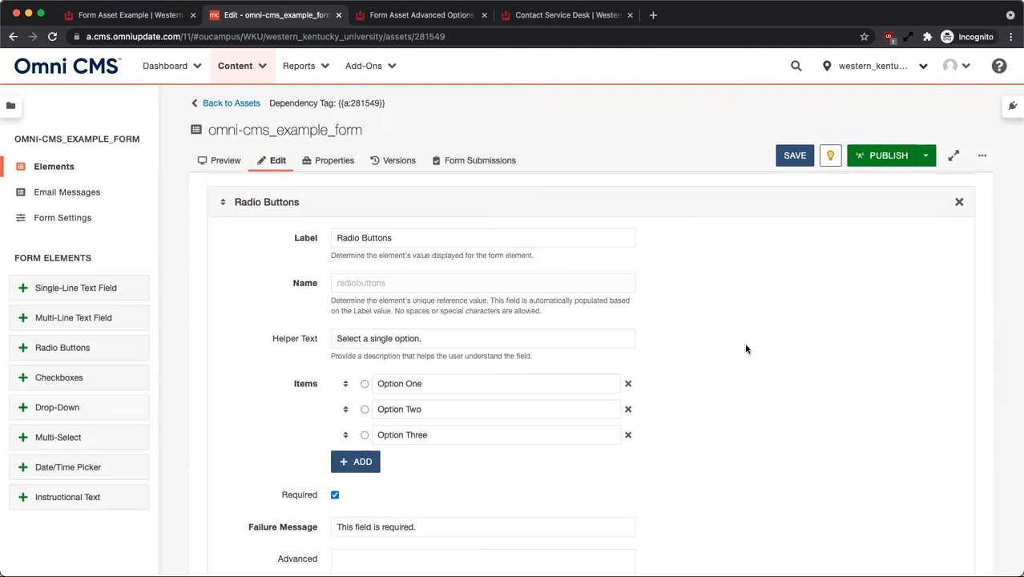
{"action": "left_click", "coordinate": [359, 462]}
{"action": "type", "text": "Opt"}
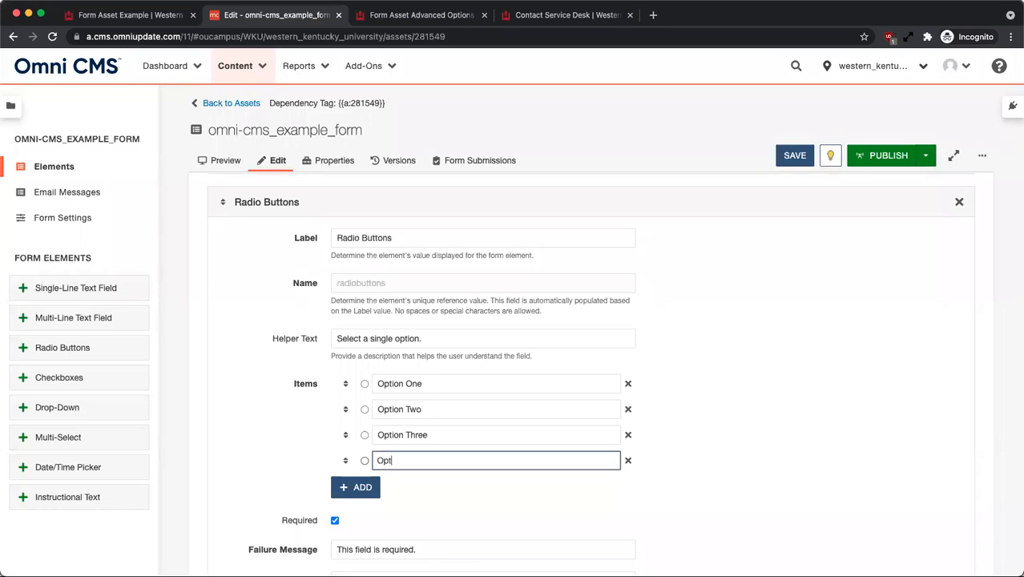
{"action": "type", "text": "ion Four"}
{"action": "mouse_move", "coordinate": [344, 461]}
{"action": "left_mouse_down"}
{"action": "mouse_move", "coordinate": [343, 393]}
{"action": "mouse_move", "coordinate": [343, 463]}
{"action": "left_mouse_up"}
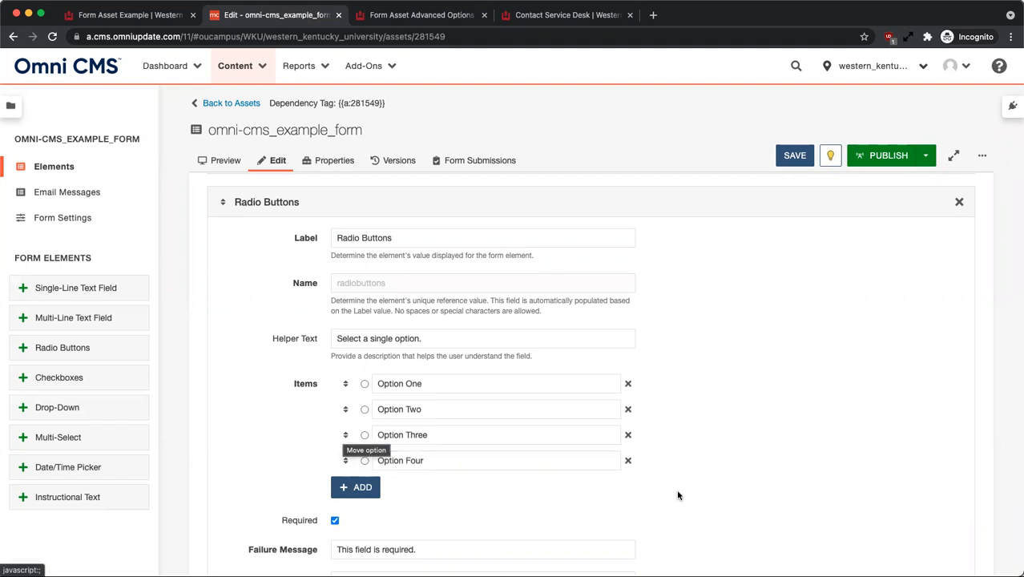
{"action": "left_click", "coordinate": [364, 461]}
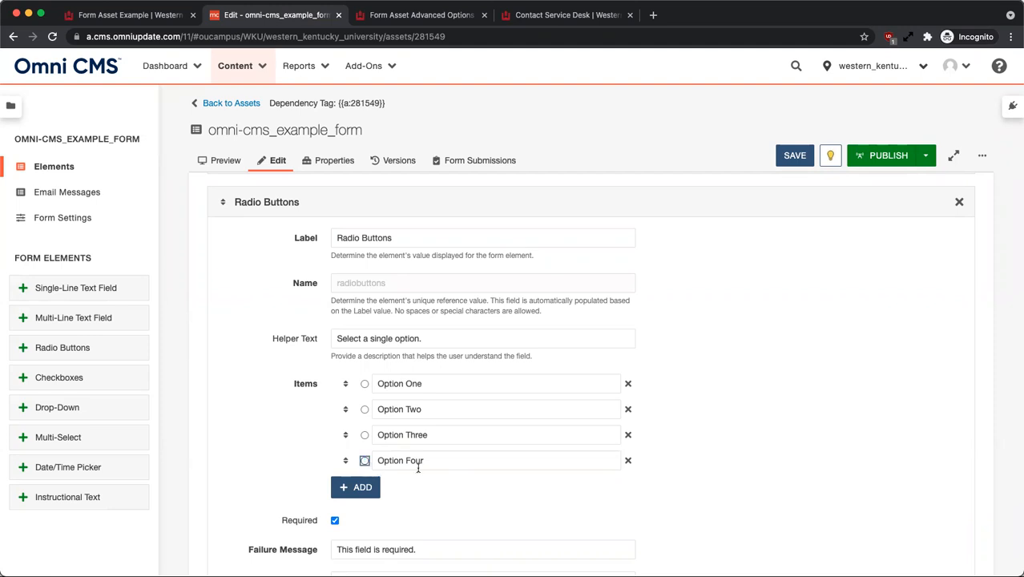
Step: Switch to the published example form and tick Option One, Option Two and Option Three under Checkboxes
{"action": "scroll", "coordinate": [775, 488], "scroll_direction": "down", "scroll_amount": 6}
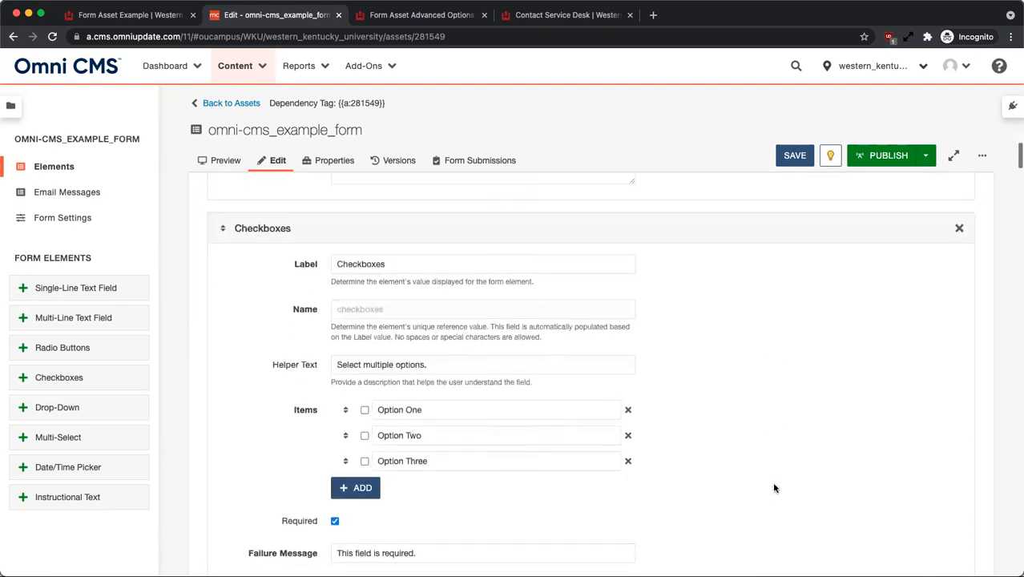
{"action": "left_click", "coordinate": [131, 16]}
{"action": "scroll", "coordinate": [480, 480], "scroll_direction": "down", "scroll_amount": 2}
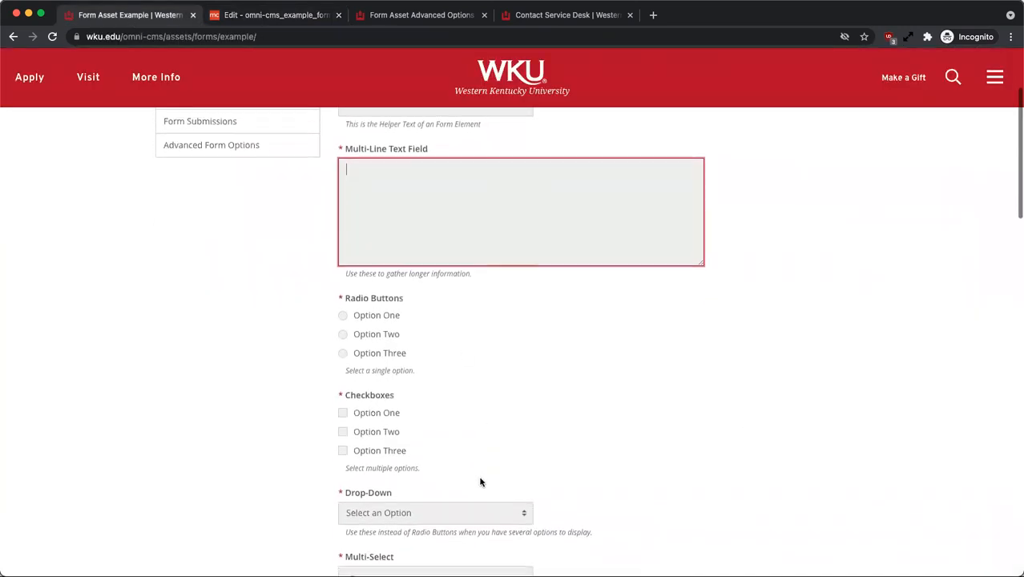
{"action": "left_click", "coordinate": [374, 414]}
{"action": "left_click", "coordinate": [375, 432]}
{"action": "left_click", "coordinate": [366, 452]}
Step: Return to the form editor and preselect Option One, Option Two and Option Three in the Checkboxes element
{"action": "left_click", "coordinate": [288, 15]}
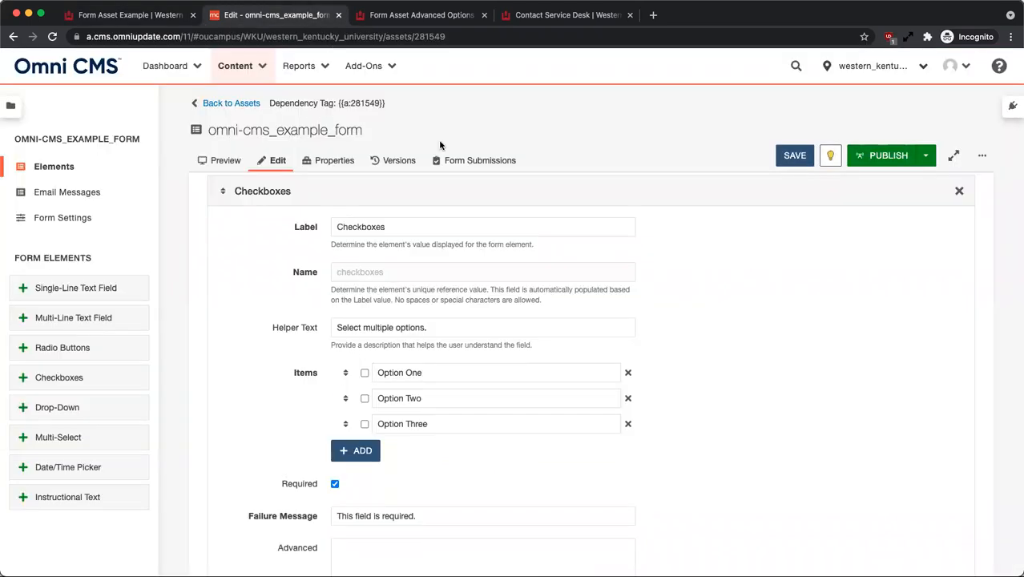
{"action": "left_click", "coordinate": [364, 424]}
{"action": "left_click", "coordinate": [365, 398]}
{"action": "left_click", "coordinate": [365, 372]}
Step: Examine the Drop-Down element's items, its option list on the example form, and the Datasets section of the advanced options page
{"action": "scroll", "coordinate": [709, 408], "scroll_direction": "down", "scroll_amount": 10}
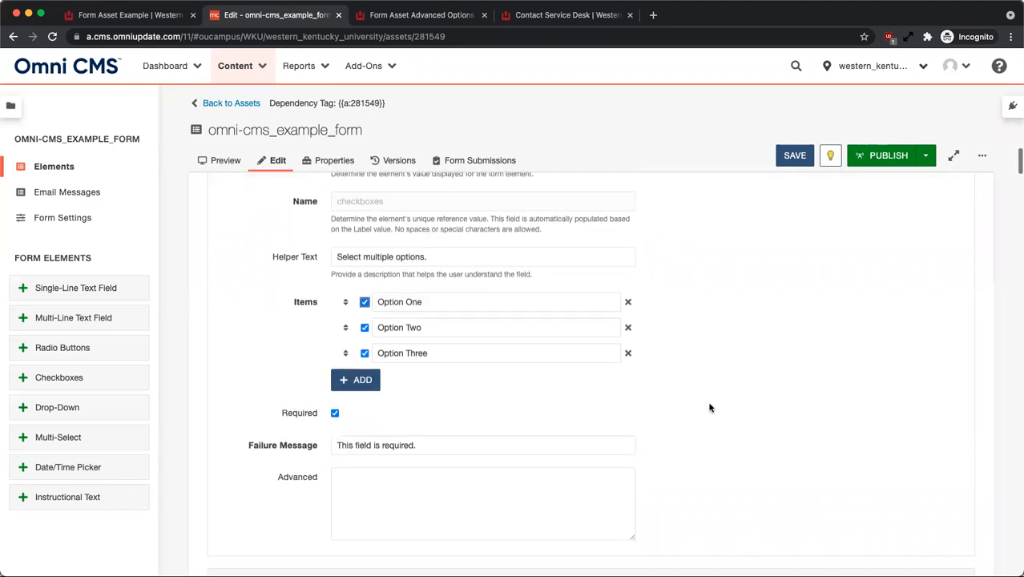
{"action": "scroll", "coordinate": [709, 408], "scroll_direction": "down", "scroll_amount": 1}
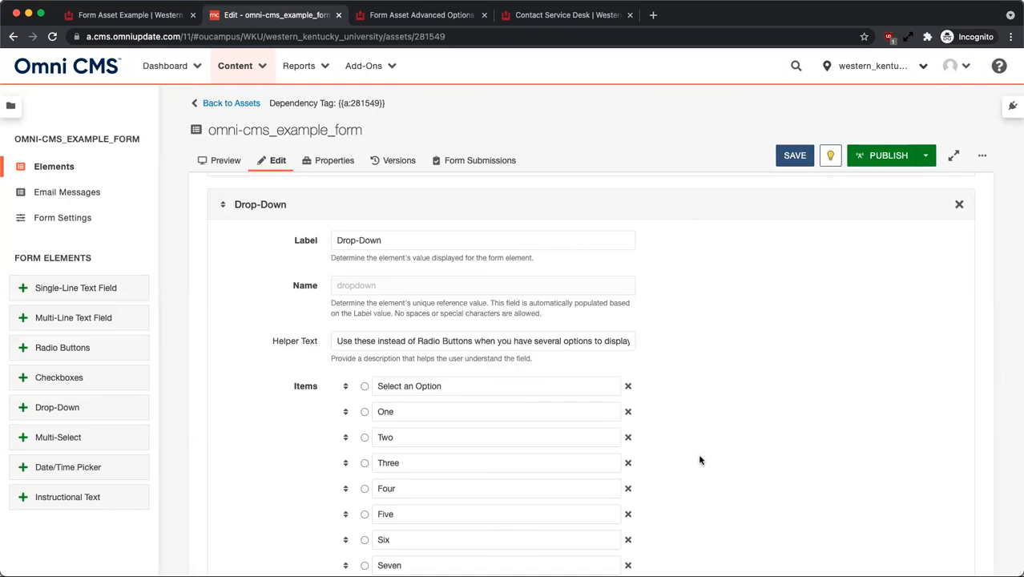
{"action": "left_click", "coordinate": [130, 15]}
{"action": "scroll", "coordinate": [492, 376], "scroll_direction": "down", "scroll_amount": 3}
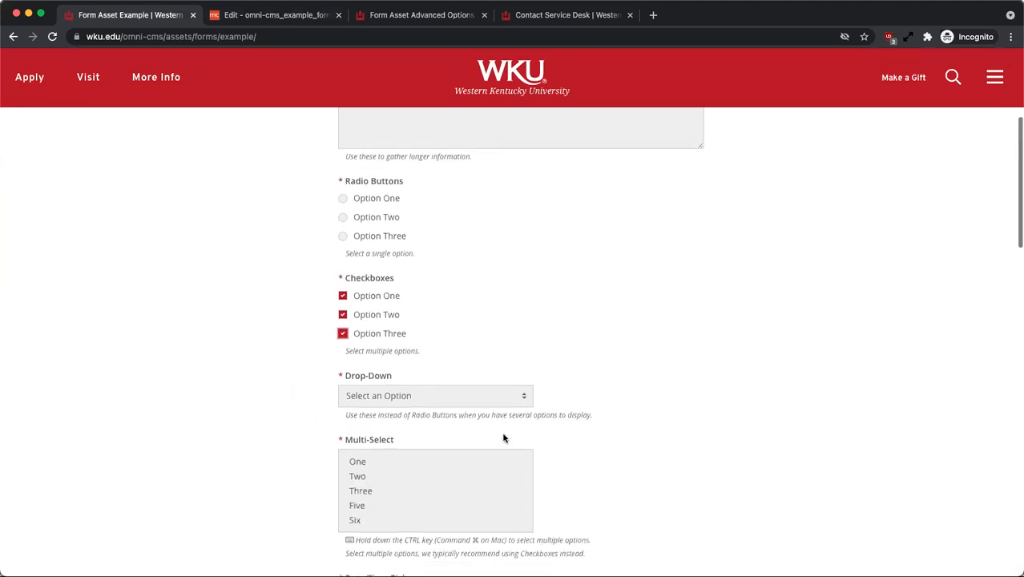
{"action": "left_click", "coordinate": [496, 391]}
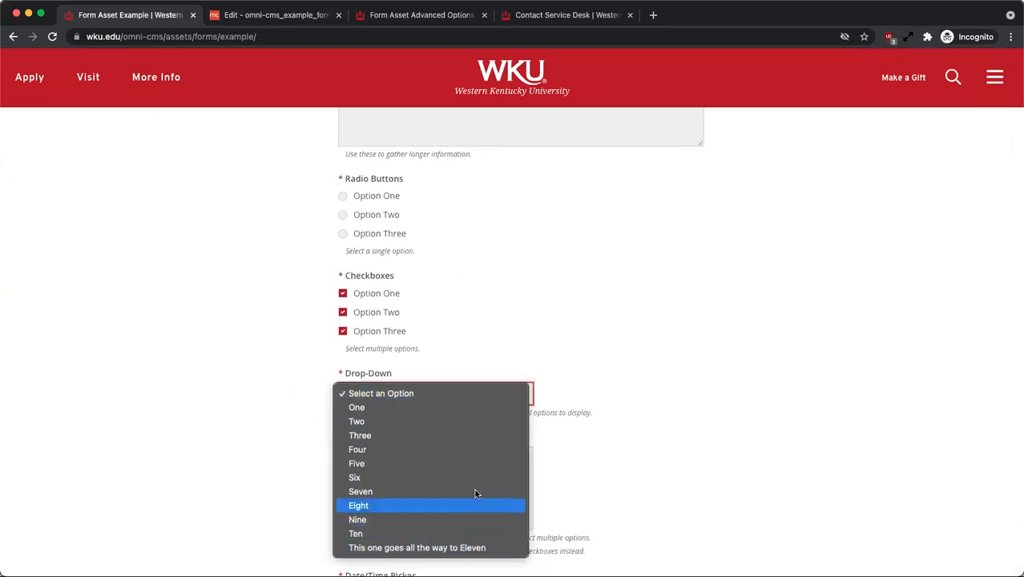
{"action": "left_click", "coordinate": [292, 17]}
{"action": "left_click", "coordinate": [292, 16]}
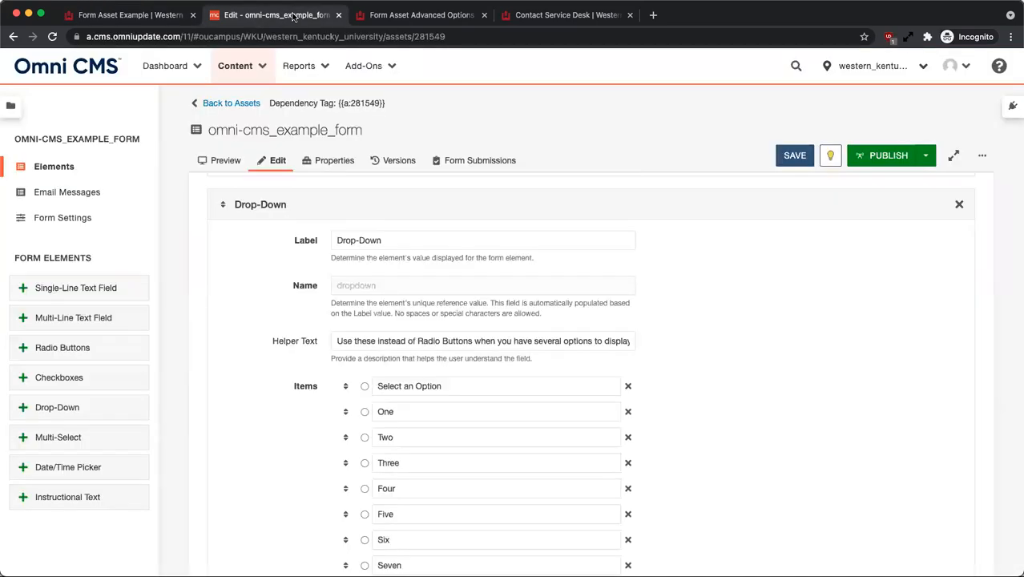
{"action": "left_click", "coordinate": [413, 16]}
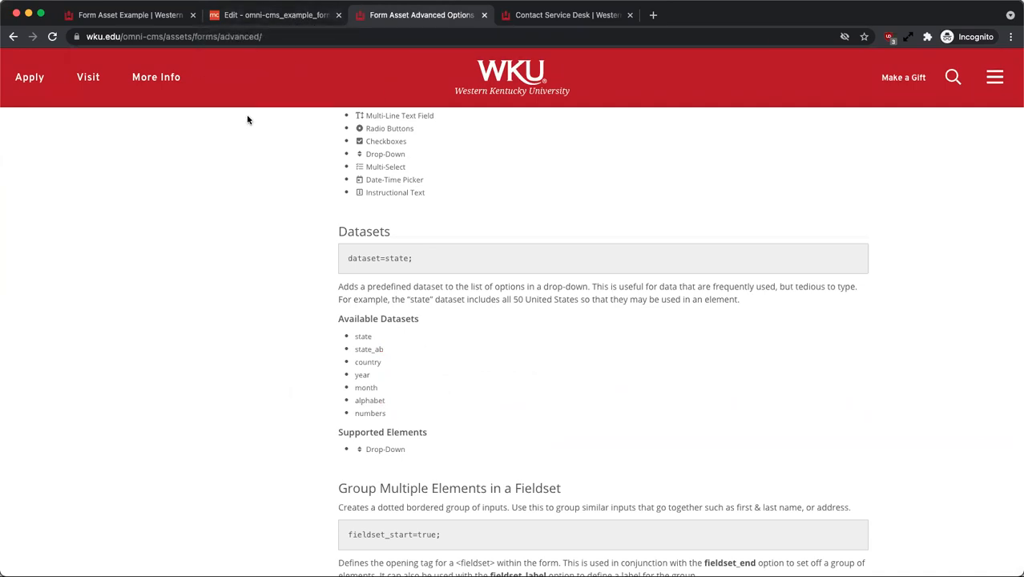
{"action": "left_click", "coordinate": [254, 18]}
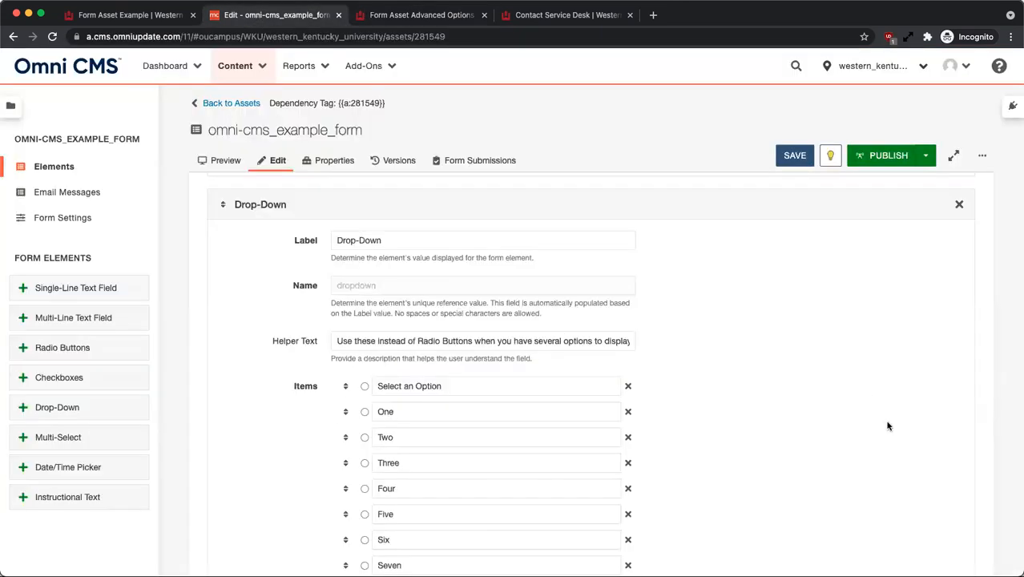
Step: Review the Multi-Select element, and select One, Two, Three and Five in its list on the example form
{"action": "scroll", "coordinate": [886, 426], "scroll_direction": "down", "scroll_amount": 5}
{"action": "scroll", "coordinate": [885, 427], "scroll_direction": "down", "scroll_amount": 5}
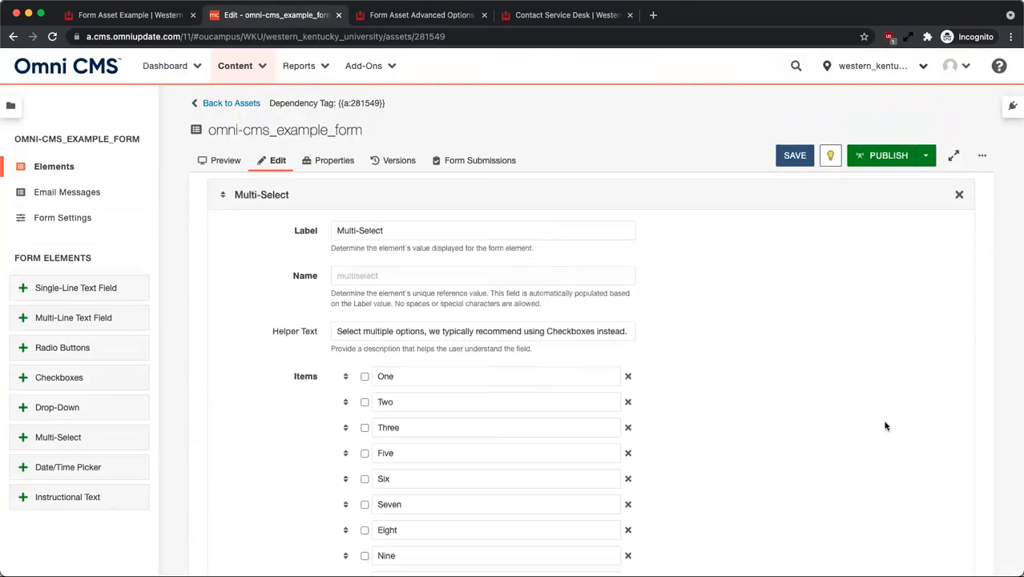
{"action": "left_click", "coordinate": [133, 18]}
{"action": "scroll", "coordinate": [683, 465], "scroll_direction": "down", "scroll_amount": 1}
{"action": "left_click_drag", "start_coordinate": [363, 420], "coordinate": [373, 450]}
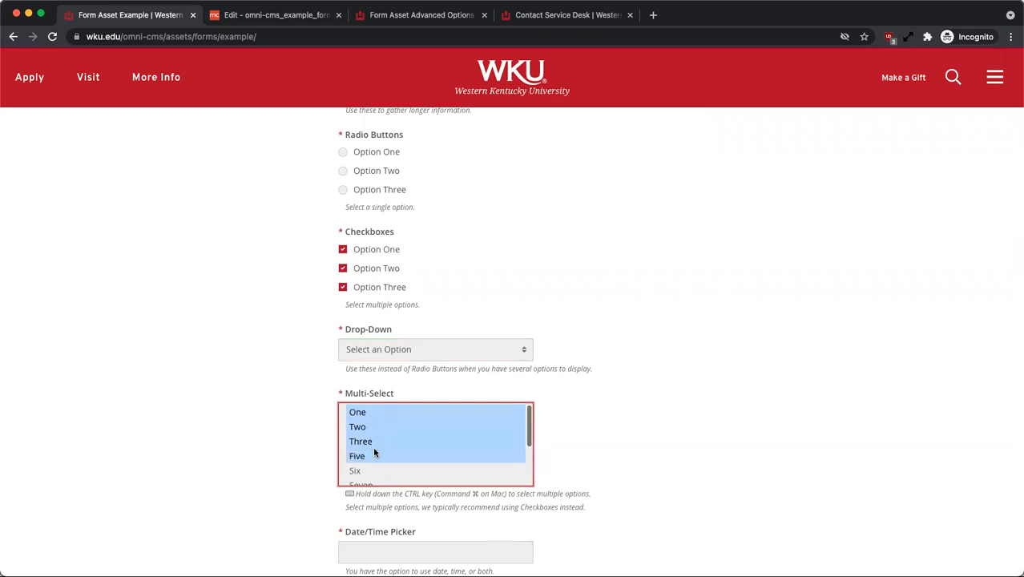
{"action": "scroll", "coordinate": [423, 464], "scroll_direction": "down", "scroll_amount": 3}
{"action": "left_click", "coordinate": [365, 446]}
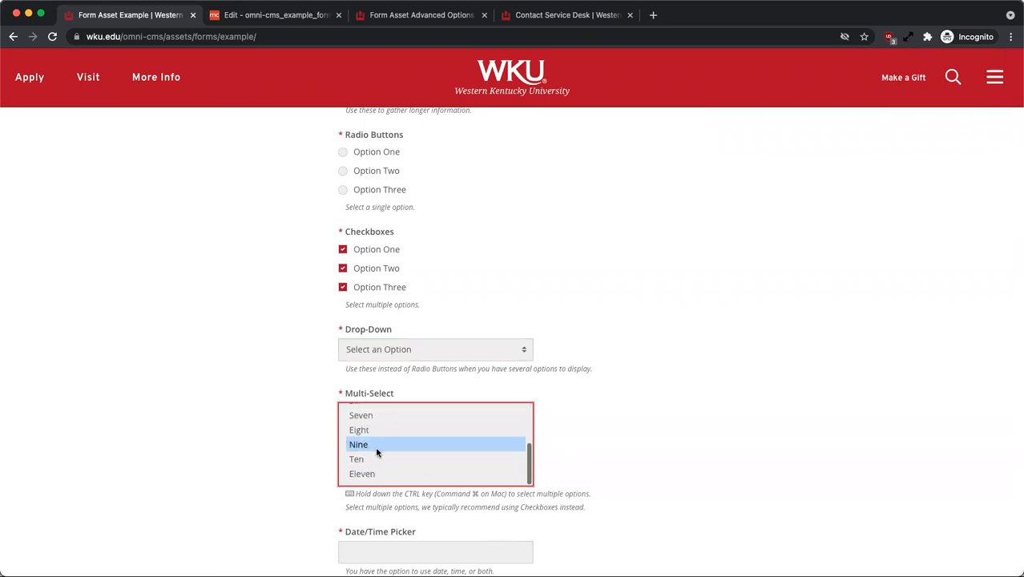
{"action": "scroll", "coordinate": [422, 437], "scroll_direction": "up", "scroll_amount": 3}
{"action": "left_click", "coordinate": [713, 437]}
Step: Examine the Date/Time Picker element's settings and open its calendar on the published example form for comparison
{"action": "left_click", "coordinate": [265, 11]}
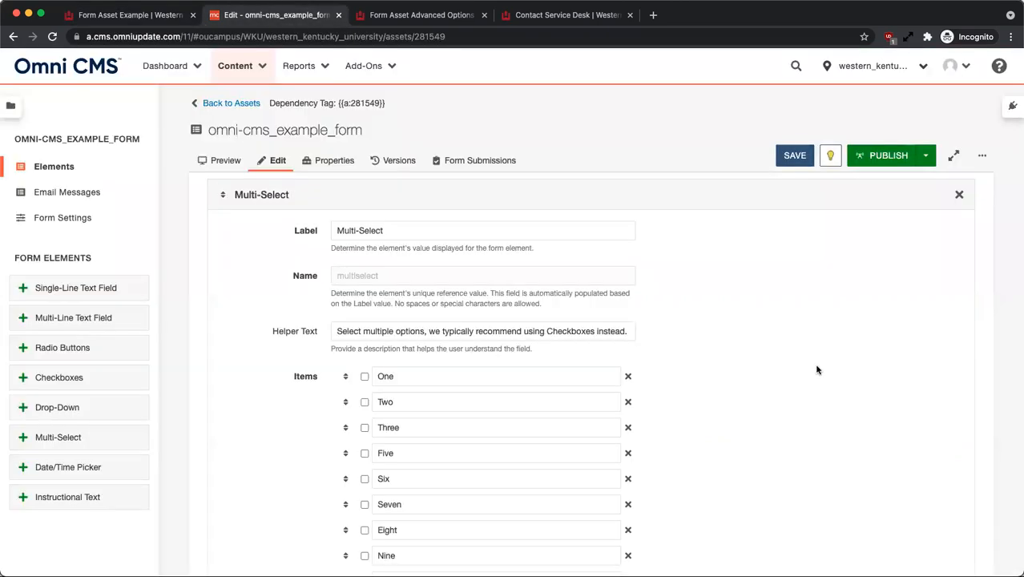
{"action": "scroll", "coordinate": [817, 371], "scroll_direction": "down", "scroll_amount": 5}
{"action": "scroll", "coordinate": [818, 371], "scroll_direction": "down", "scroll_amount": 10}
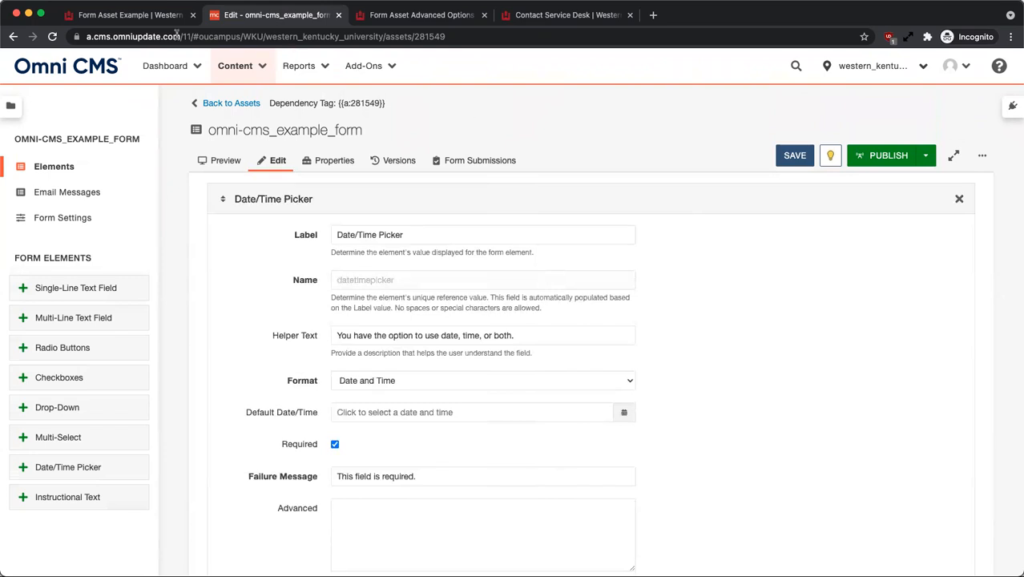
{"action": "left_click", "coordinate": [148, 16]}
{"action": "scroll", "coordinate": [600, 476], "scroll_direction": "down", "scroll_amount": 3}
{"action": "scroll", "coordinate": [599, 477], "scroll_direction": "down", "scroll_amount": 2}
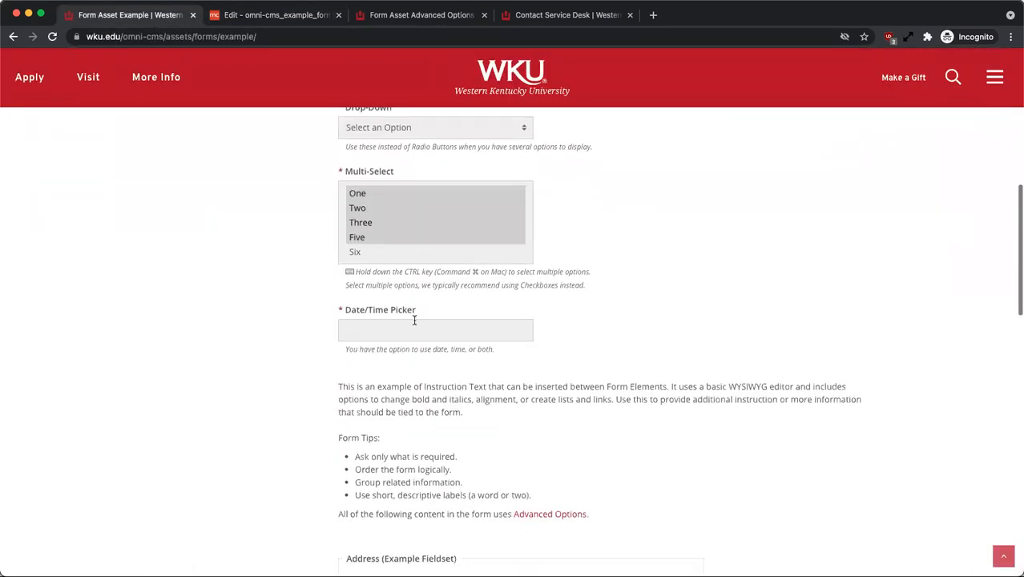
{"action": "left_click", "coordinate": [385, 328]}
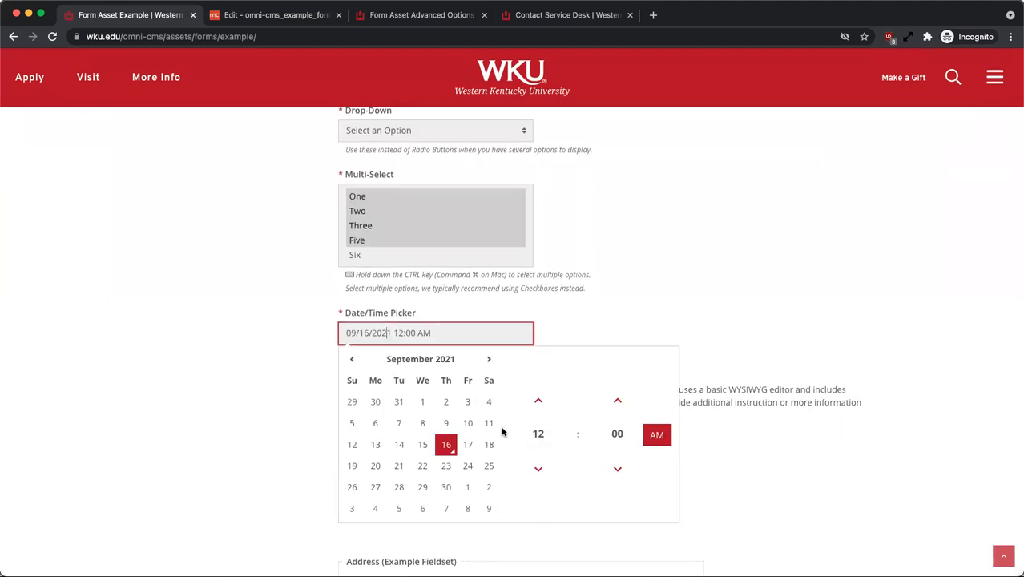
{"action": "left_click", "coordinate": [292, 15]}
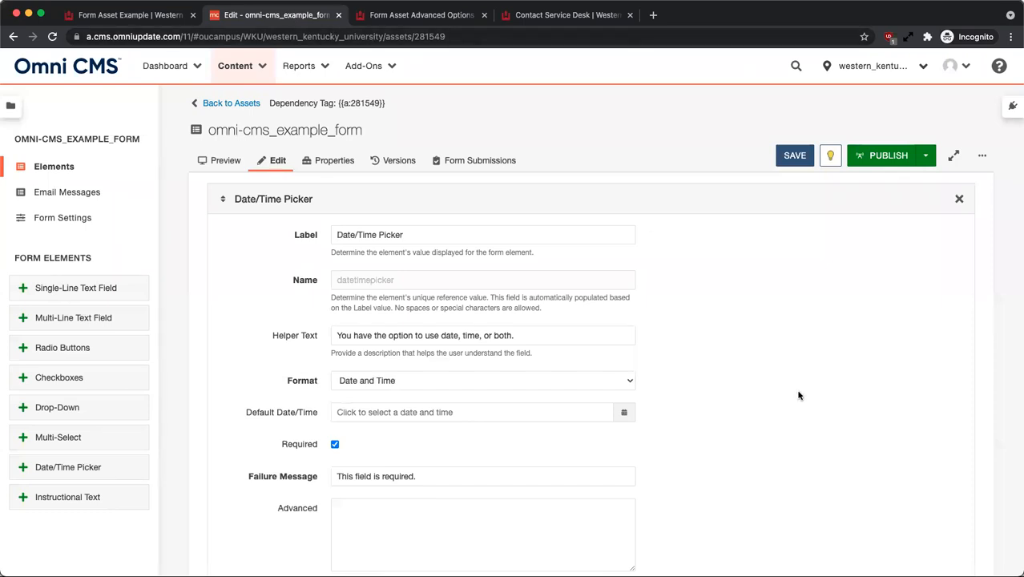
Step: Keep the Date/Time Picker's format as Date and Time and set its default to 09/16/2021 01:27 PM
{"action": "scroll", "coordinate": [793, 393], "scroll_direction": "down", "scroll_amount": 1}
{"action": "left_click", "coordinate": [601, 349]}
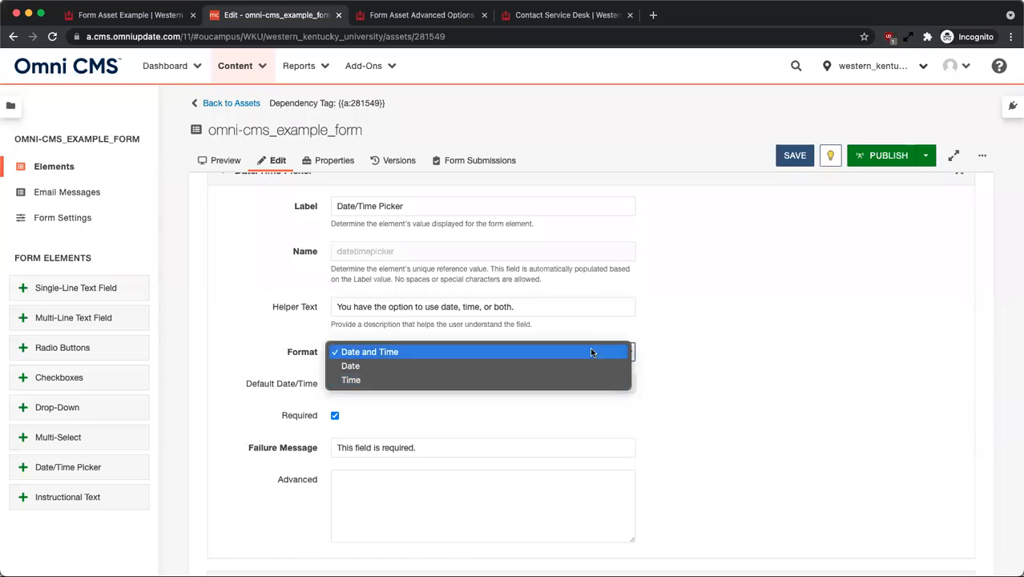
{"action": "left_click", "coordinate": [591, 352]}
{"action": "left_click", "coordinate": [794, 371]}
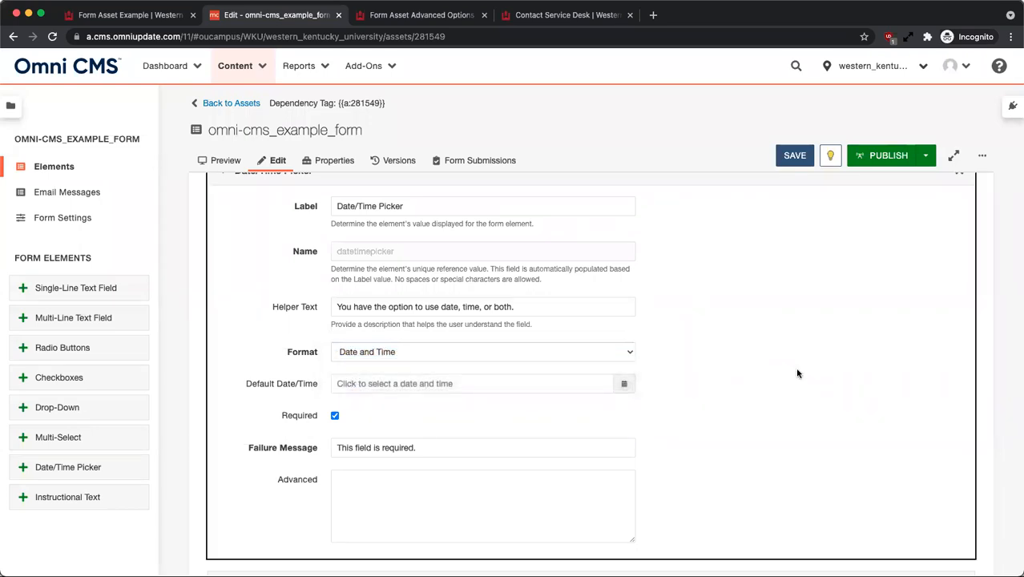
{"action": "left_click", "coordinate": [363, 384]}
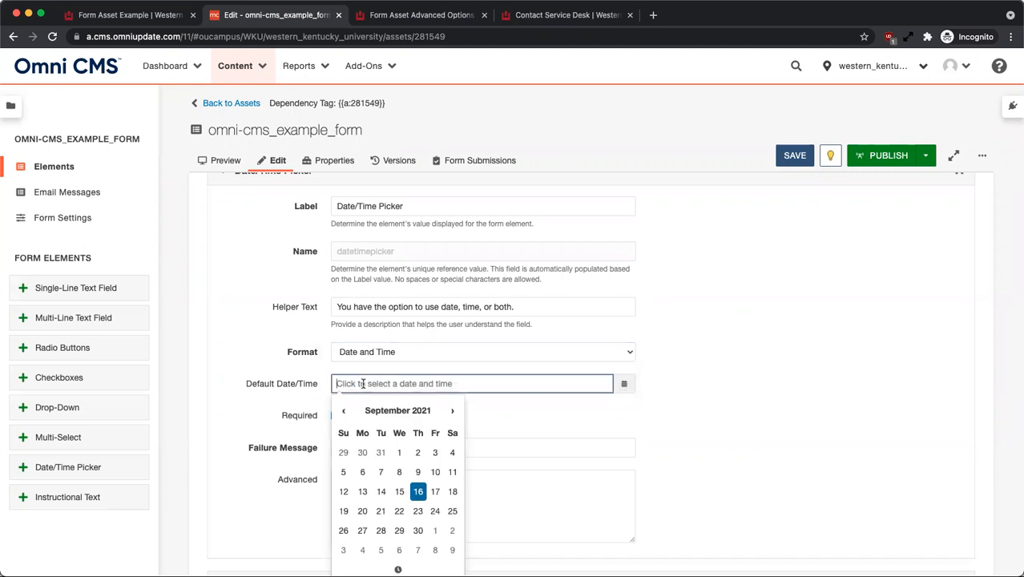
{"action": "scroll", "coordinate": [395, 490], "scroll_direction": "down", "scroll_amount": 1}
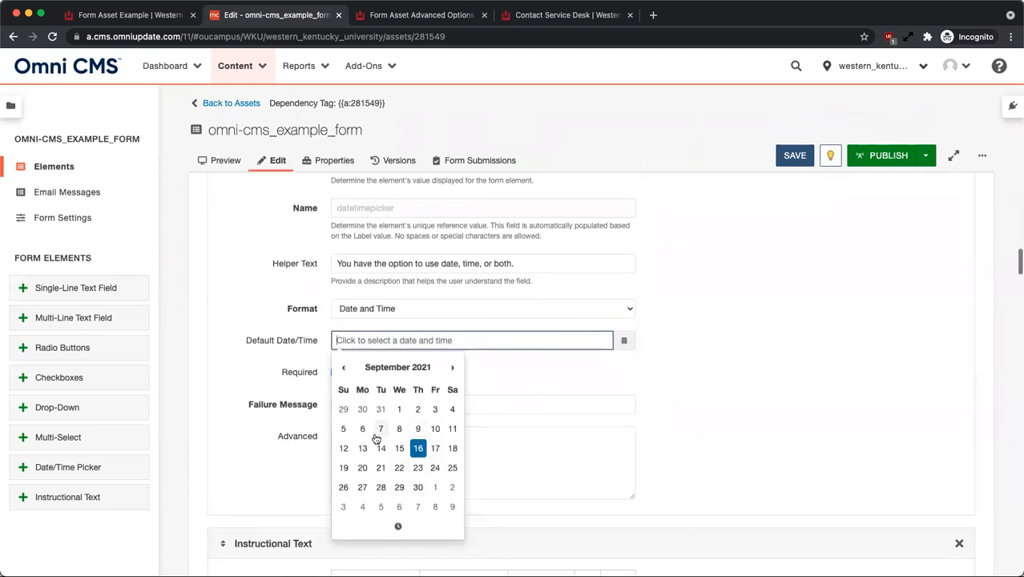
{"action": "left_click", "coordinate": [697, 417]}
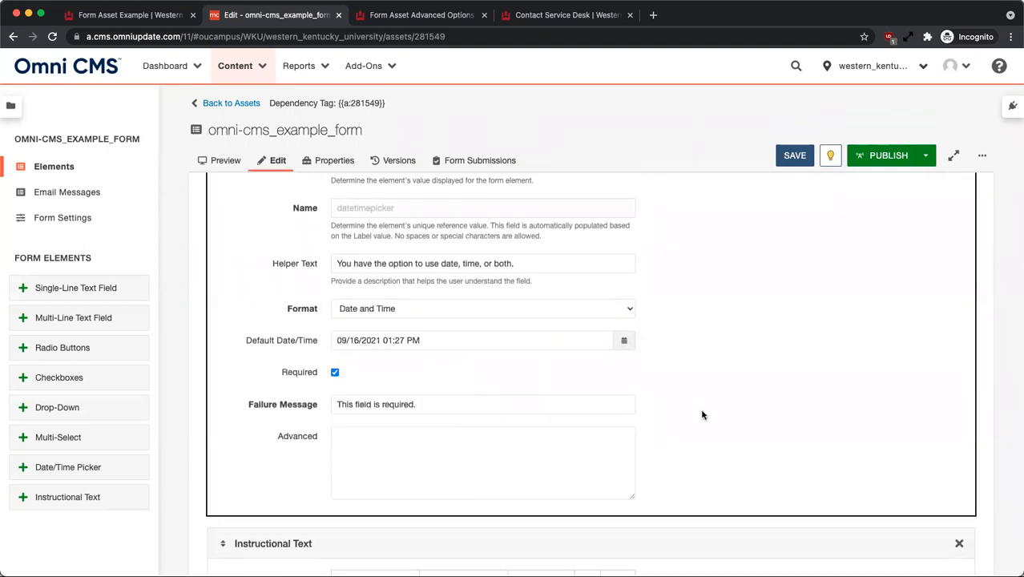
Step: Review the Instructional Text element's content and compare it with the matching paragraph and Form Tips list on the published example form
{"action": "scroll", "coordinate": [702, 414], "scroll_direction": "down", "scroll_amount": 5}
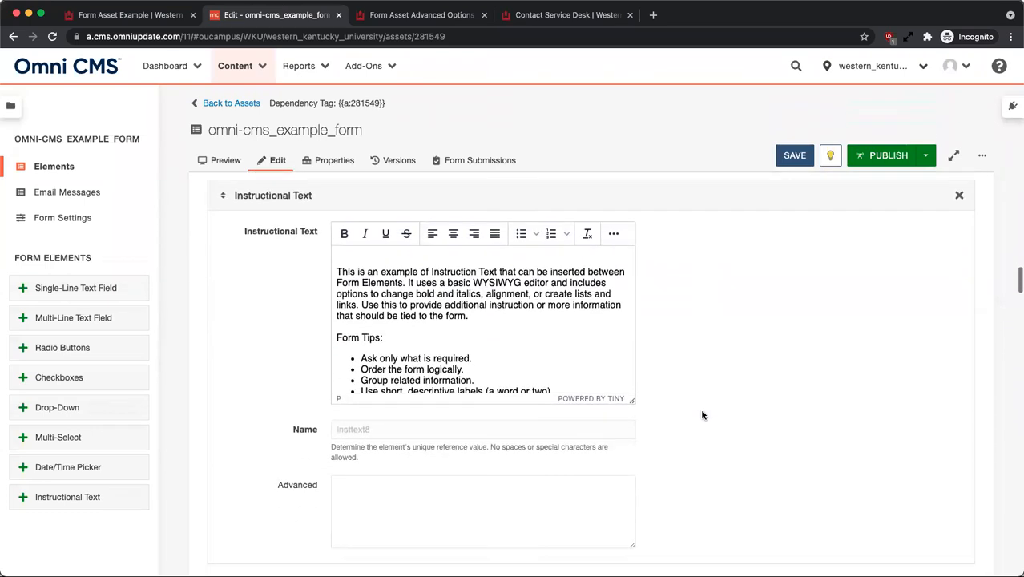
{"action": "scroll", "coordinate": [513, 321], "scroll_direction": "down", "scroll_amount": 1}
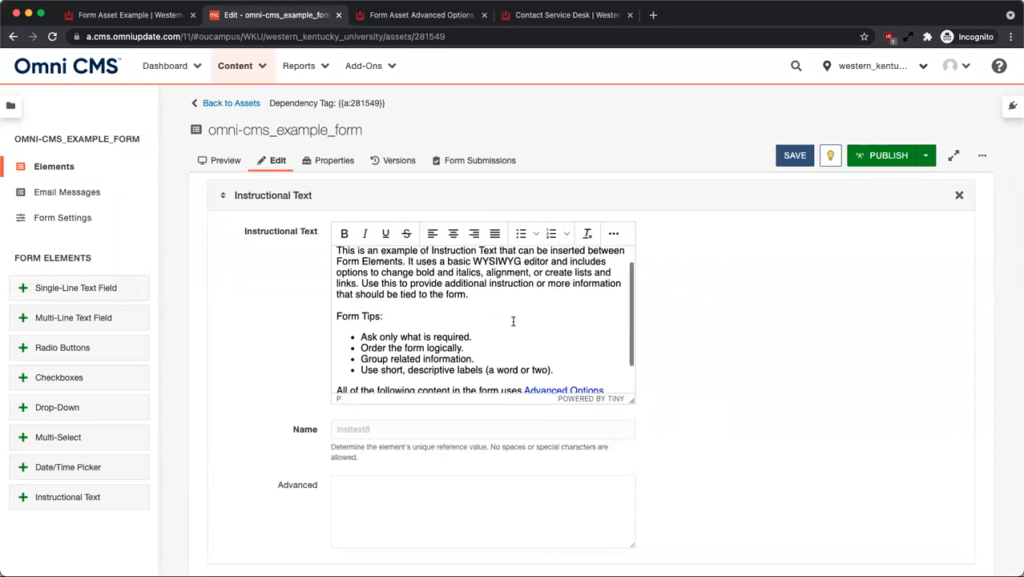
{"action": "left_click", "coordinate": [114, 16]}
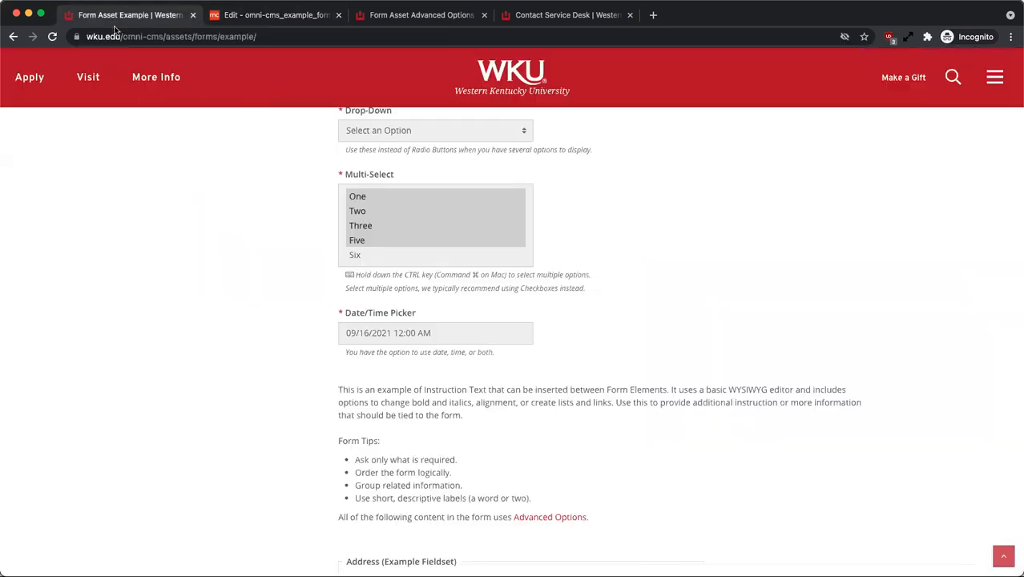
{"action": "scroll", "coordinate": [665, 362], "scroll_direction": "down", "scroll_amount": 3}
{"action": "left_click_drag", "start_coordinate": [335, 267], "coordinate": [539, 373]}
{"action": "left_click", "coordinate": [577, 275]}
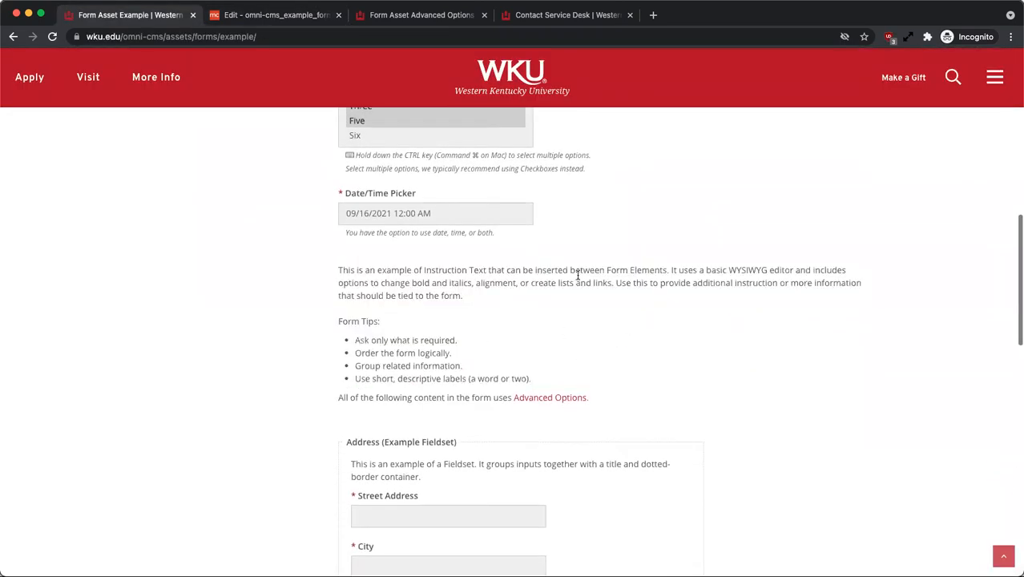
Step: Return to the form editor and format the word "italics" as italic and "bold" as bold in the Instructional Text
{"action": "left_click", "coordinate": [300, 18]}
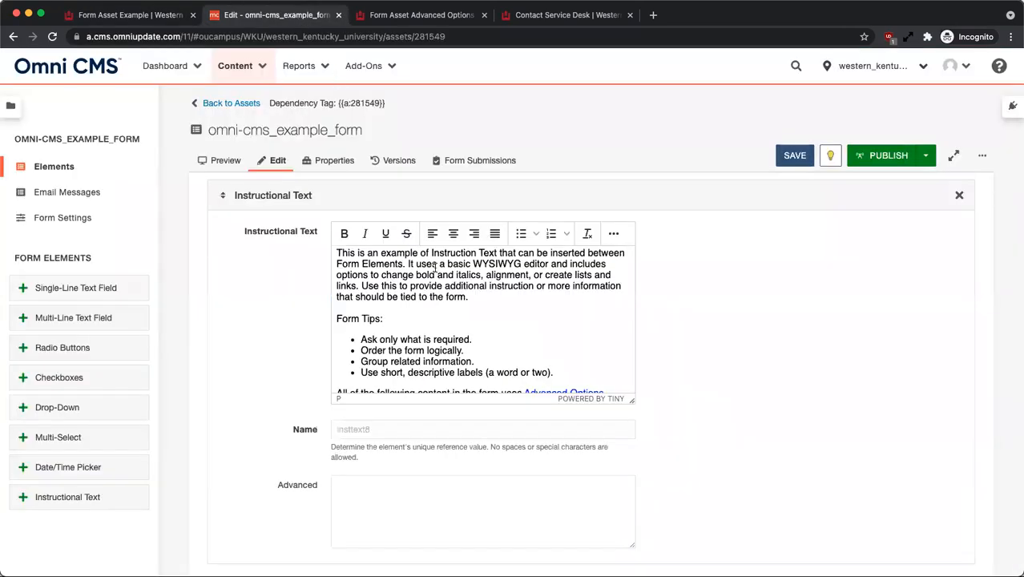
{"action": "double_click", "coordinate": [469, 275]}
{"action": "left_click", "coordinate": [365, 233]}
{"action": "left_click", "coordinate": [513, 309]}
{"action": "double_click", "coordinate": [422, 275]}
{"action": "left_click", "coordinate": [345, 233]}
Step: Examine the remaining form elements, the advanced options page, and the whole published example form including its fieldsets, column rows and submit button
{"action": "scroll", "coordinate": [753, 399], "scroll_direction": "down", "scroll_amount": 3}
{"action": "scroll", "coordinate": [752, 400], "scroll_direction": "down", "scroll_amount": 2}
{"action": "left_click", "coordinate": [429, 14]}
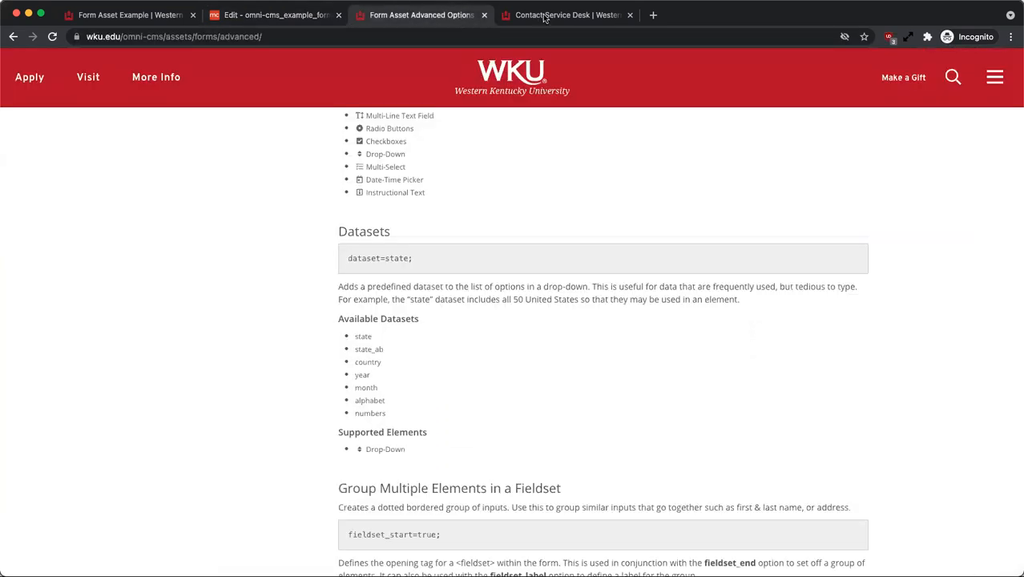
{"action": "left_click", "coordinate": [129, 15]}
{"action": "scroll", "coordinate": [730, 282], "scroll_direction": "up", "scroll_amount": 2}
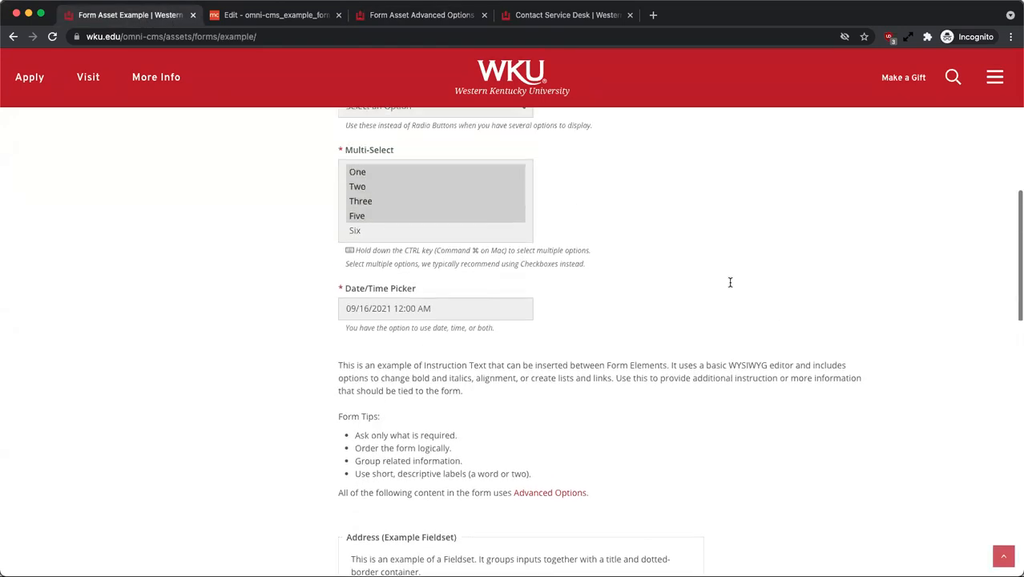
{"action": "scroll", "coordinate": [730, 282], "scroll_direction": "up", "scroll_amount": 10}
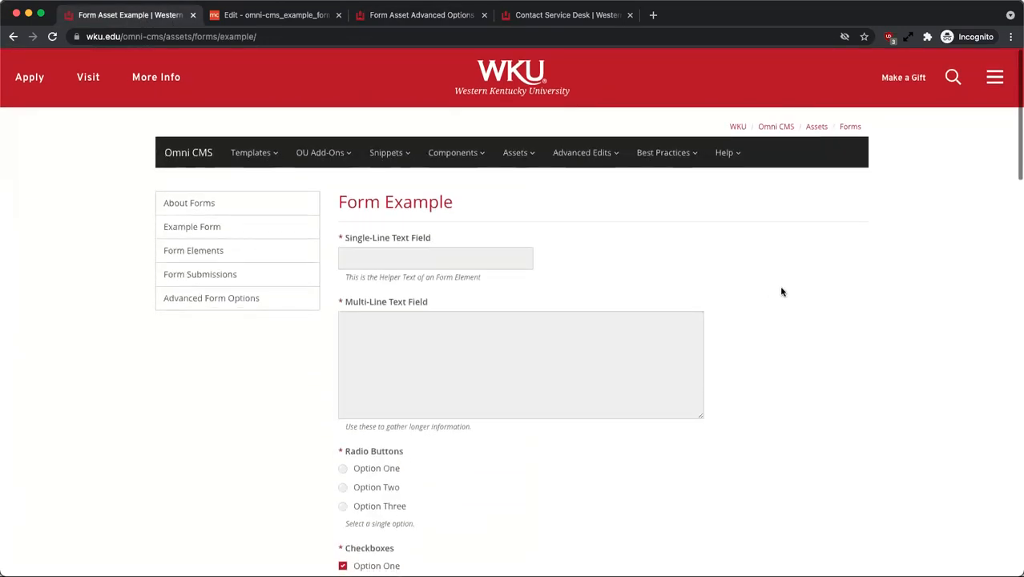
{"action": "scroll", "coordinate": [786, 306], "scroll_direction": "down", "scroll_amount": 10}
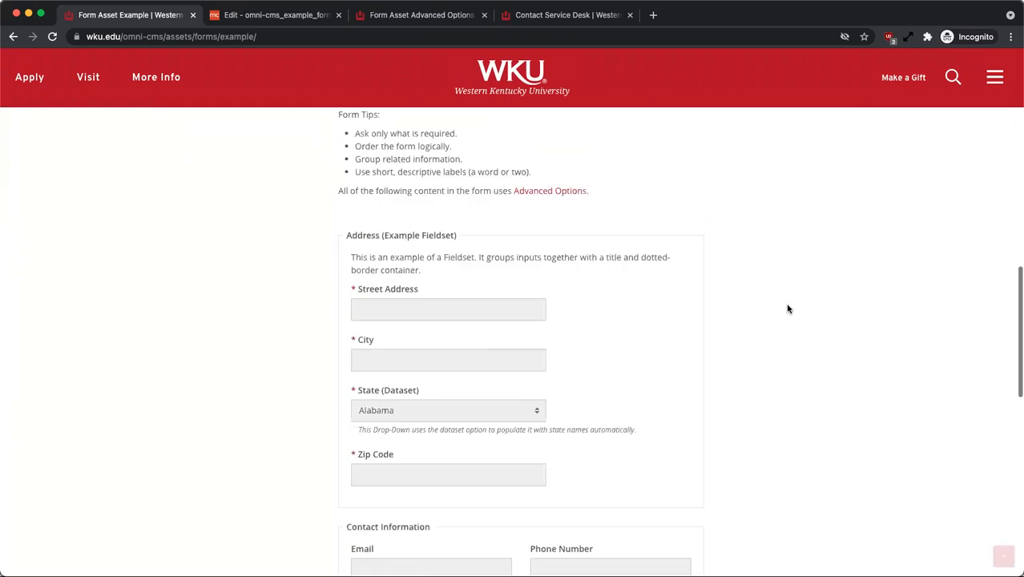
{"action": "scroll", "coordinate": [788, 309], "scroll_direction": "down", "scroll_amount": 2}
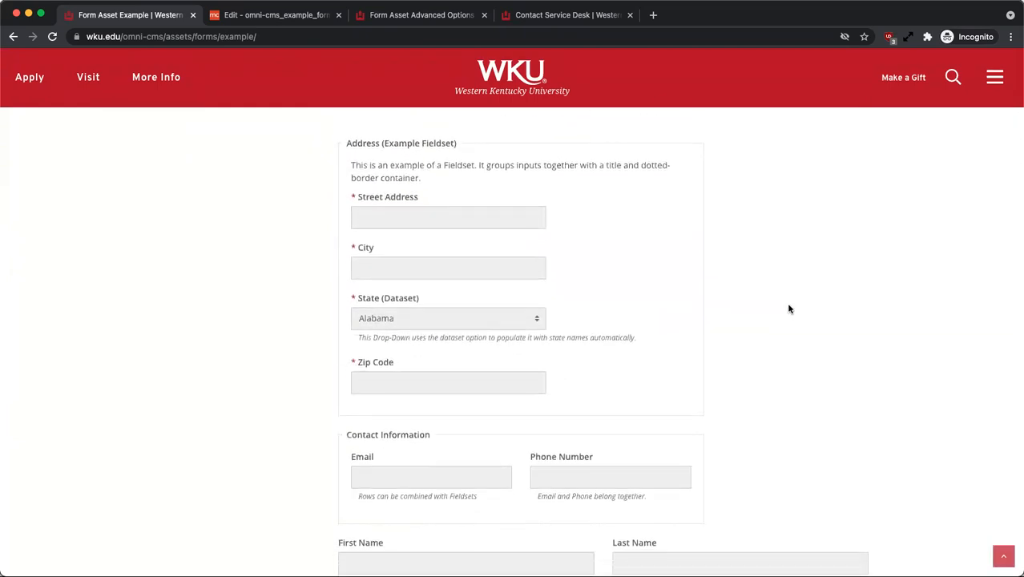
{"action": "scroll", "coordinate": [788, 309], "scroll_direction": "down", "scroll_amount": 5}
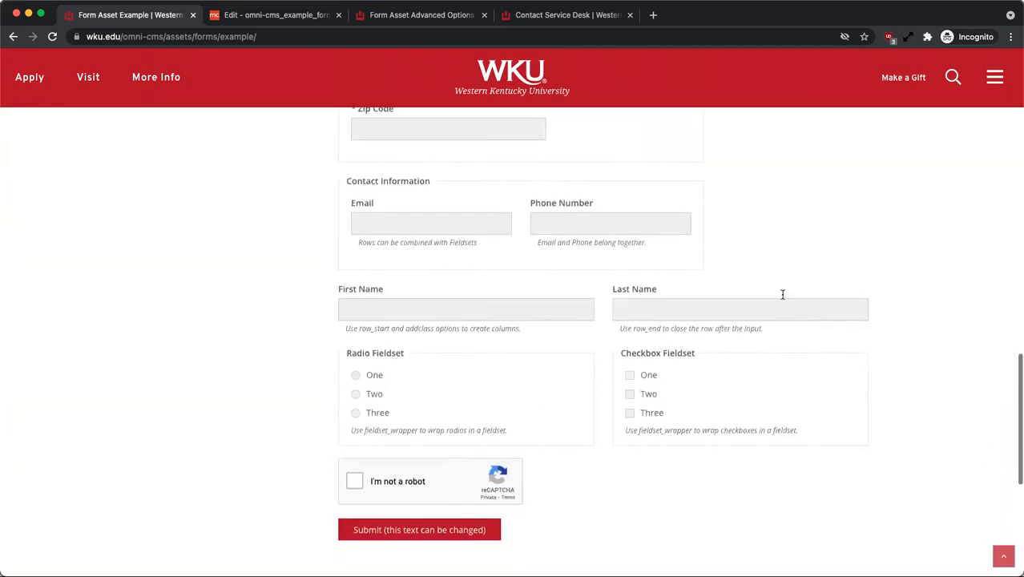
Step: Check the fieldset's Instructional Text in the form editor, and view the Contact Service Desk page's help information
{"action": "left_click", "coordinate": [276, 16]}
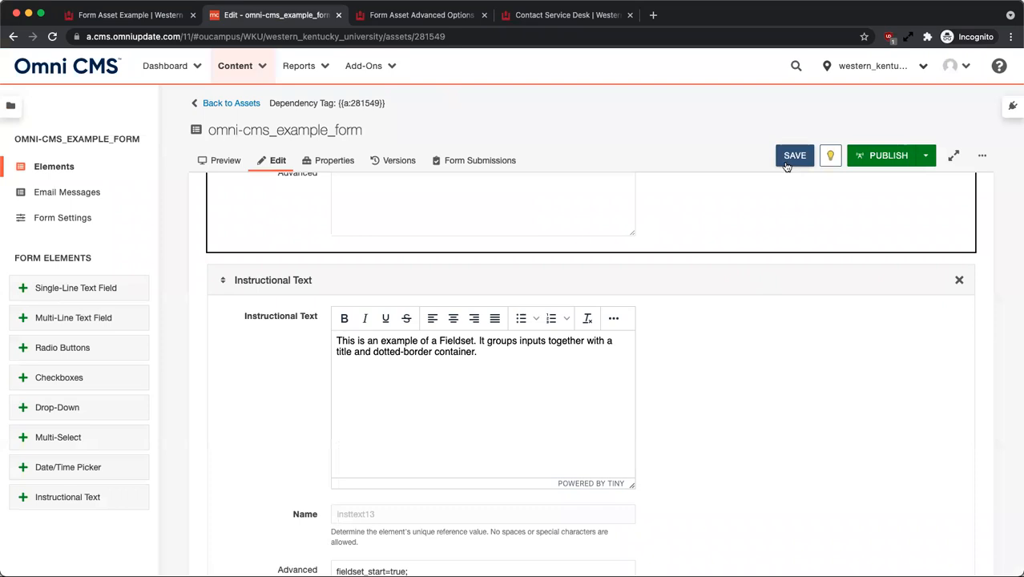
{"action": "left_click", "coordinate": [607, 18]}
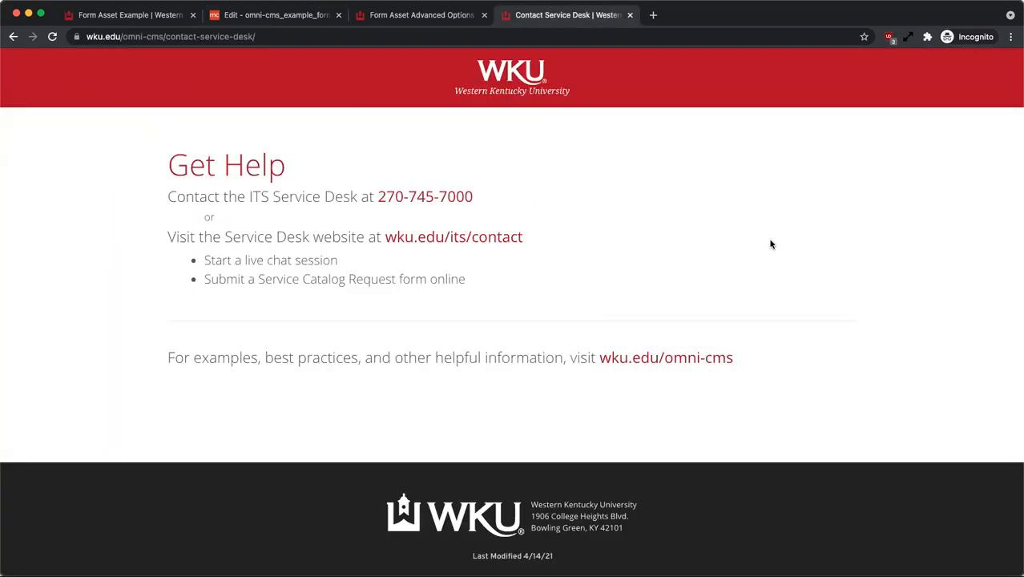